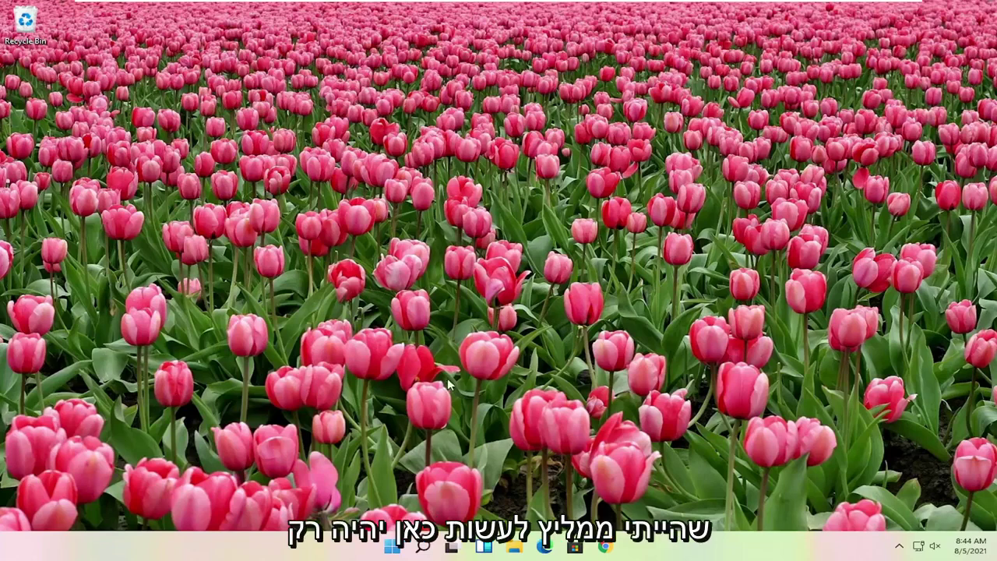
# - Bring up the Start button's power-user quick-link menu, dismiss it, and reopen it
pyautogui.rightClick(392, 547)
pyautogui.moveTo(379, 499)
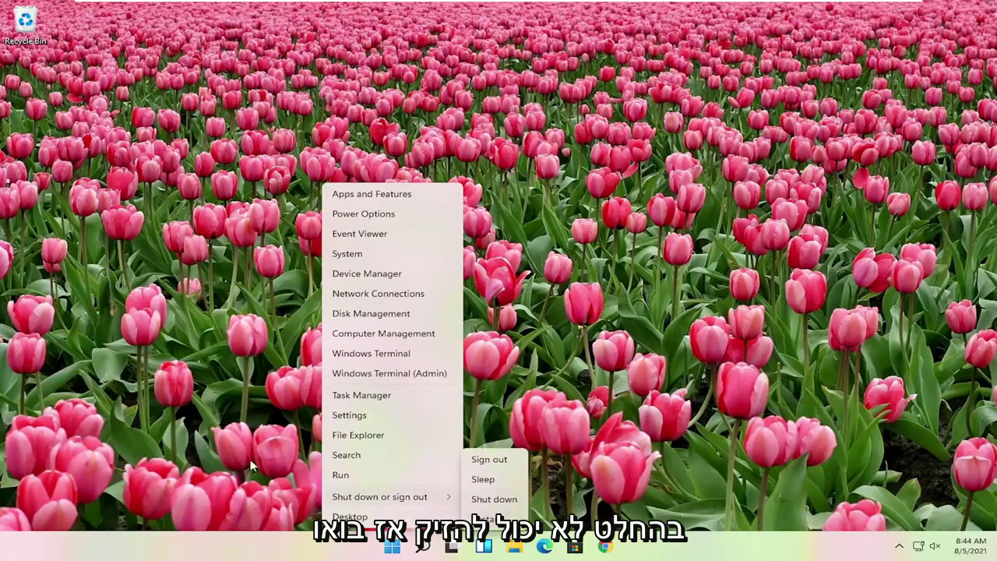
pyautogui.click(248, 465)
pyautogui.rightClick(392, 546)
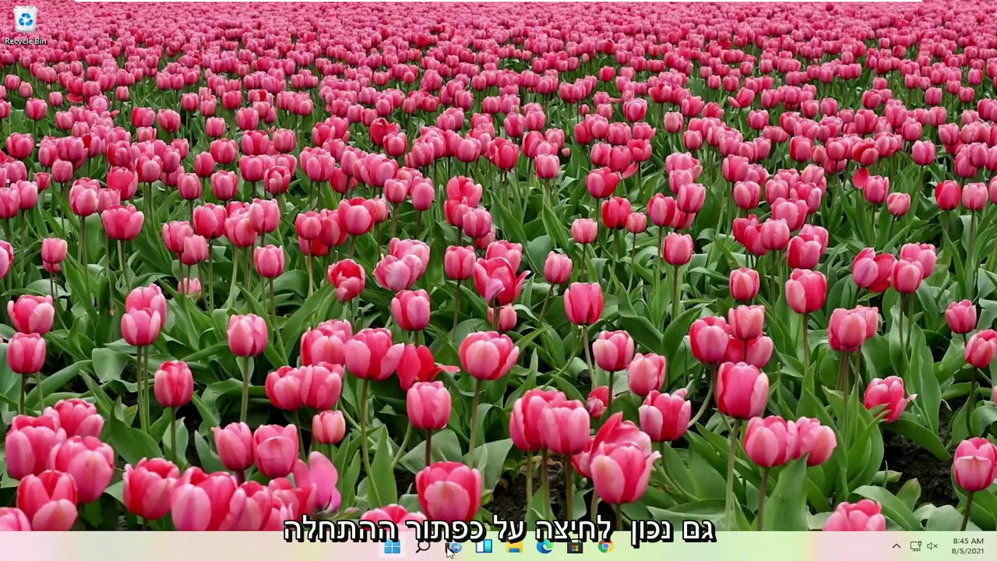
# - Launch Task Manager from the quick-link menu and move its window up and right
pyautogui.rightClick(395, 547)
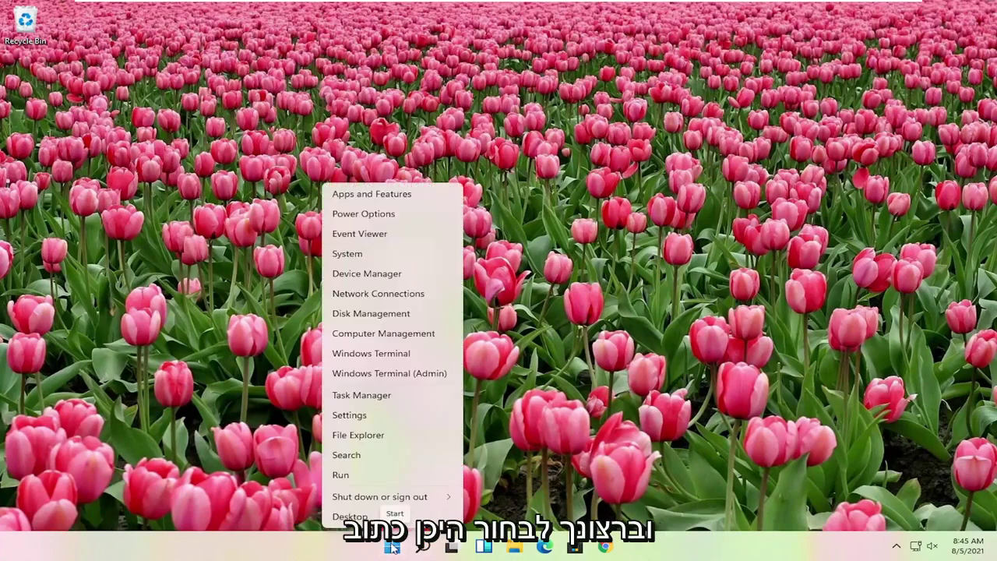
pyautogui.click(367, 395)
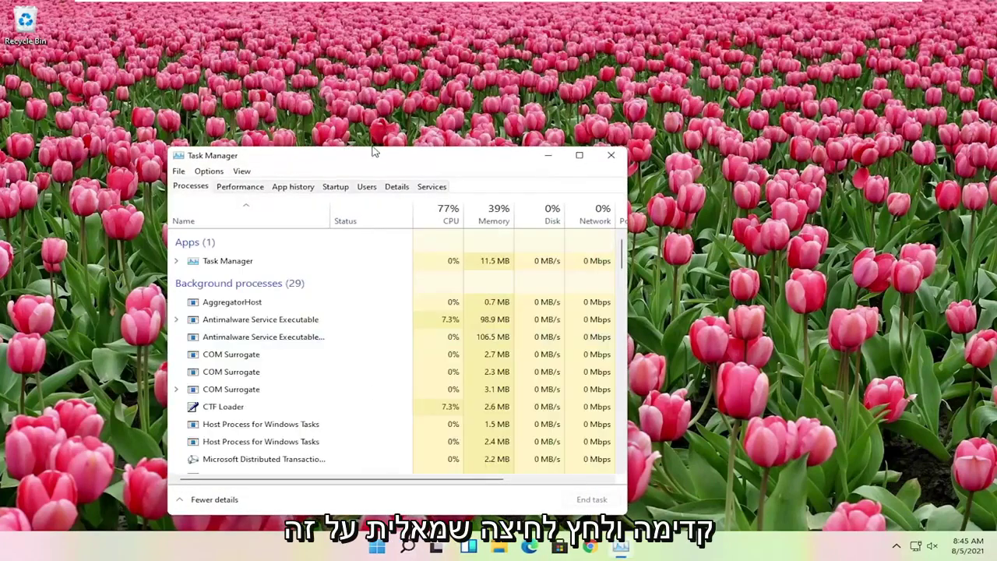
pyautogui.moveTo(374, 153); pyautogui.dragTo(374, 115)
pyautogui.moveTo(437, 120); pyautogui.dragTo(560, 112)
# - Find Windows Explorer in the Processes list and restart it
pyautogui.scroll(-15, 465, 276)
pyautogui.scroll(8, 467, 281)
pyautogui.scroll(8, 467, 281)
pyautogui.scroll(-4, 460, 285)
pyautogui.scroll(-10, 456, 286)
pyautogui.click(420, 300)
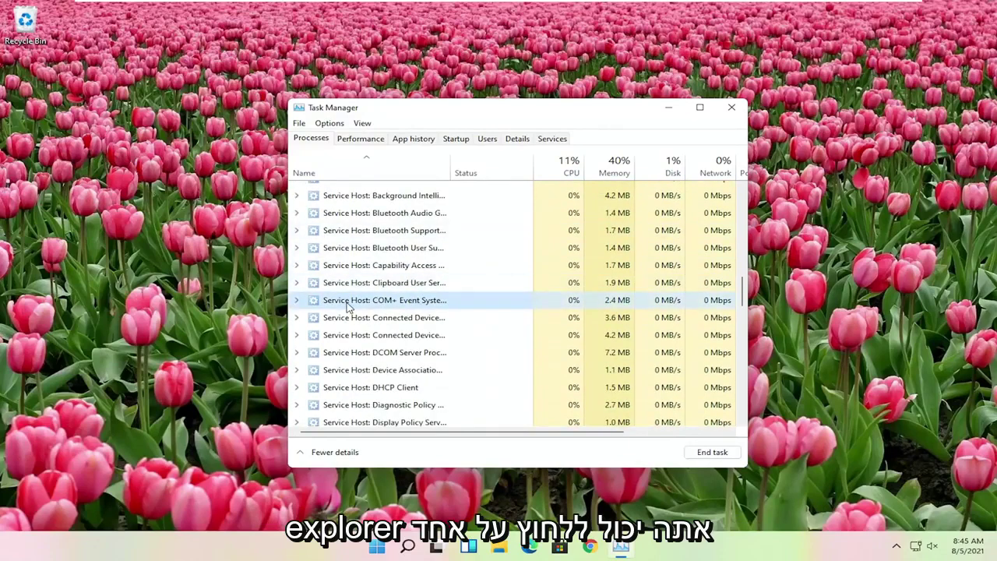
pyautogui.press('w')
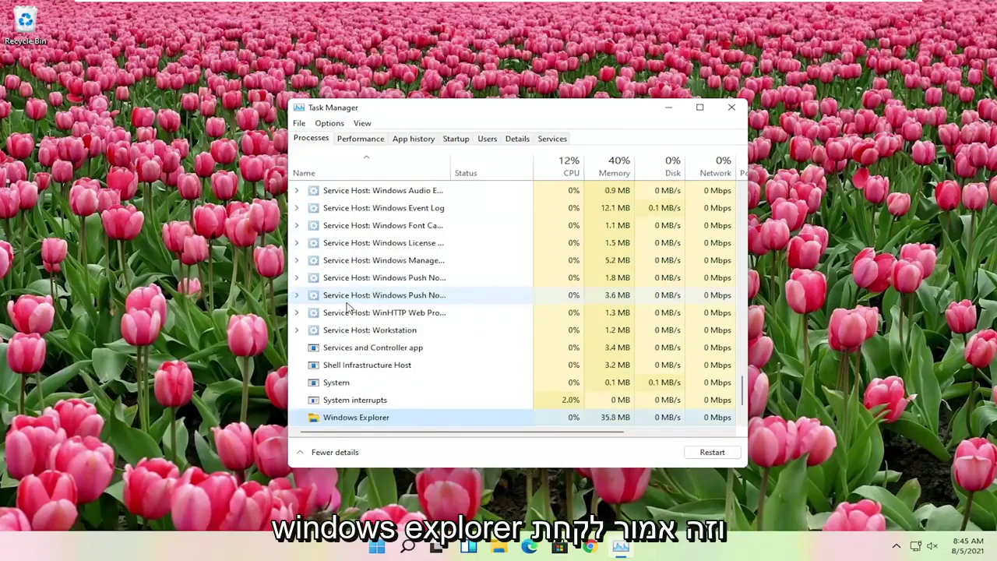
pyautogui.scroll(-2, 348, 327)
pyautogui.rightClick(336, 348)
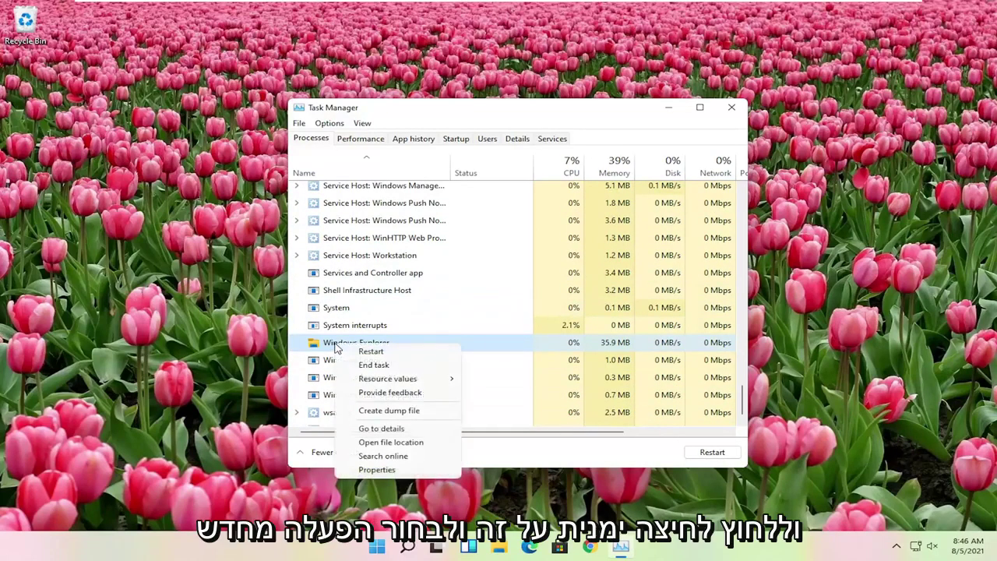
pyautogui.click(381, 353)
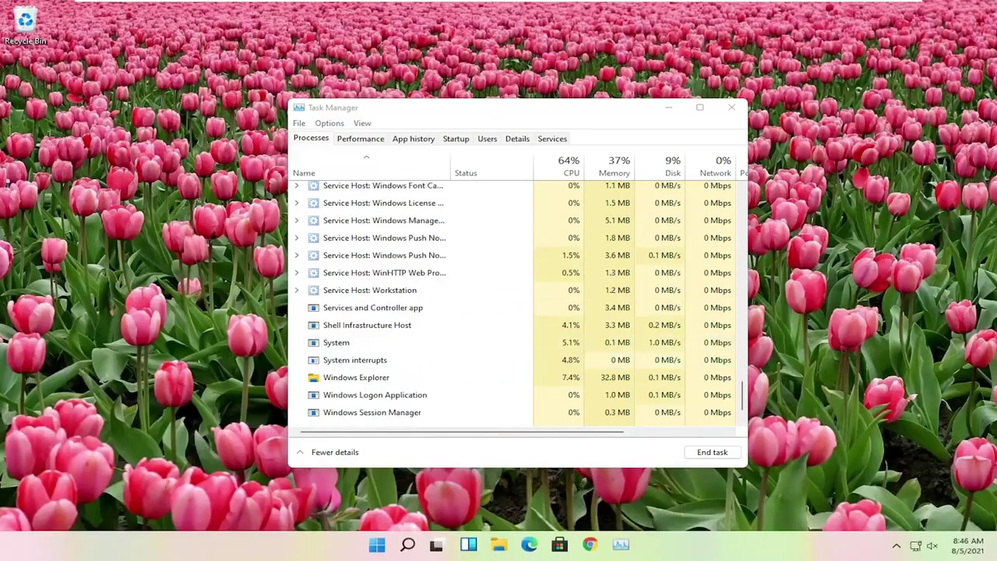
# - Check that the Start menu now opens and closes properly
pyautogui.click(378, 548)
pyautogui.click(380, 549)
pyautogui.click(378, 549)
pyautogui.click(378, 549)
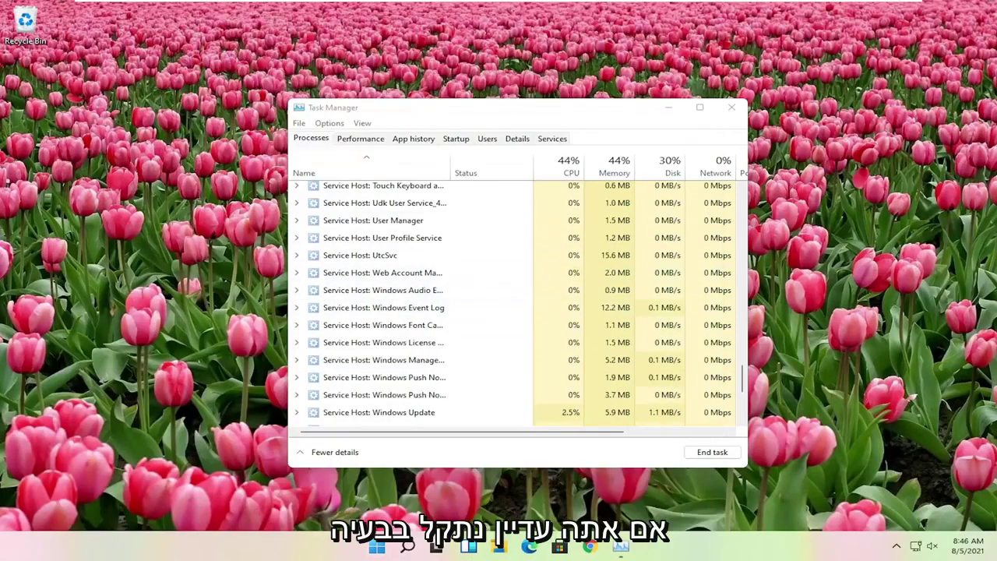
# - Close Task Manager and open the Settings app from the quick-link menu
pyautogui.click(732, 106)
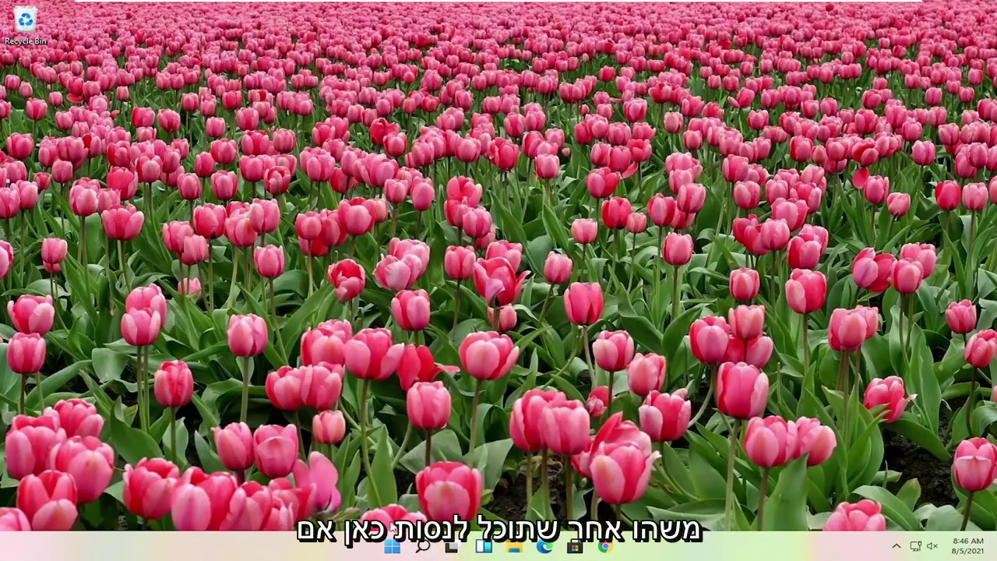
pyautogui.rightClick(392, 546)
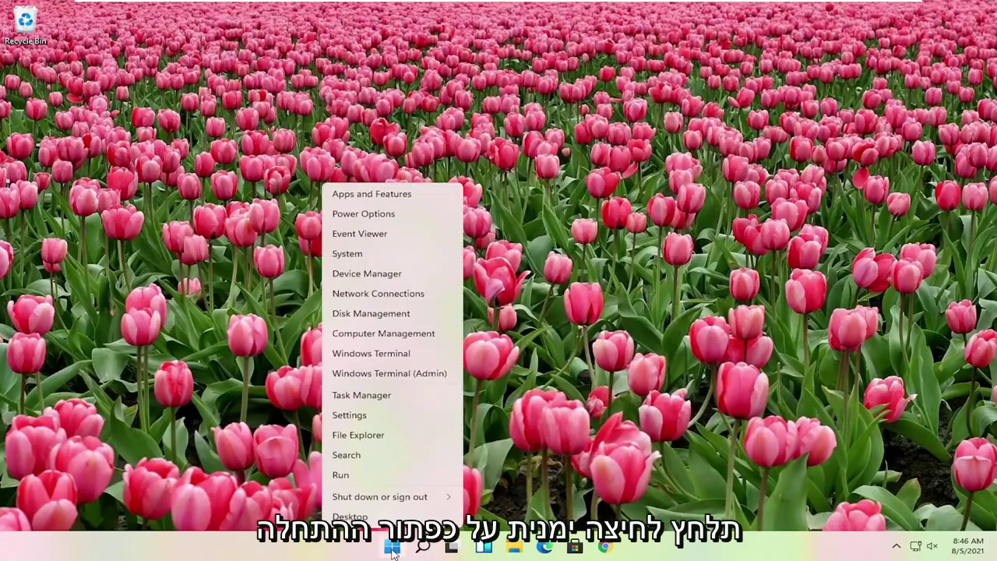
pyautogui.click(341, 415)
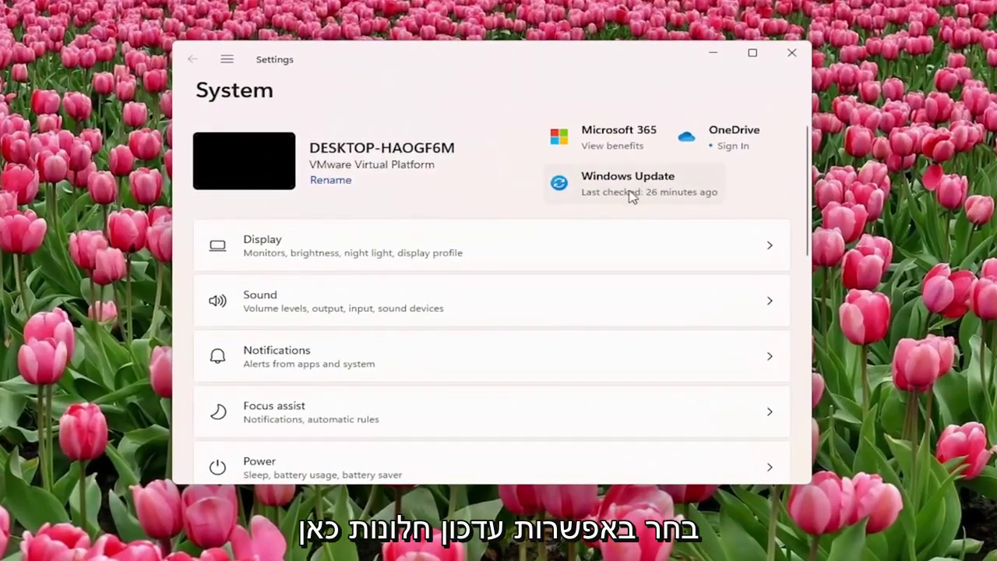
# - Go to the Windows Update page and check for new updates
pyautogui.click(227, 60)
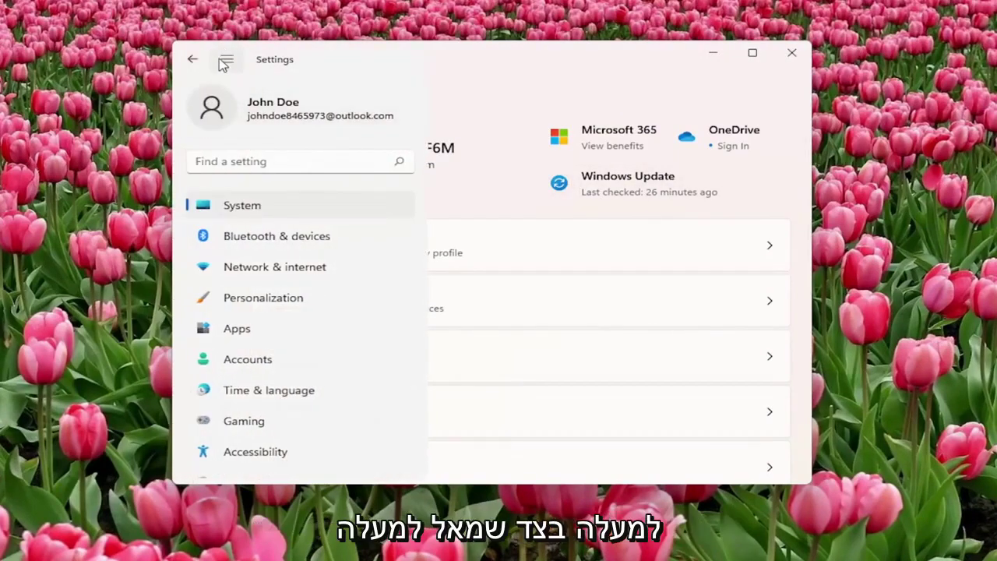
pyautogui.scroll(-2, 238, 209)
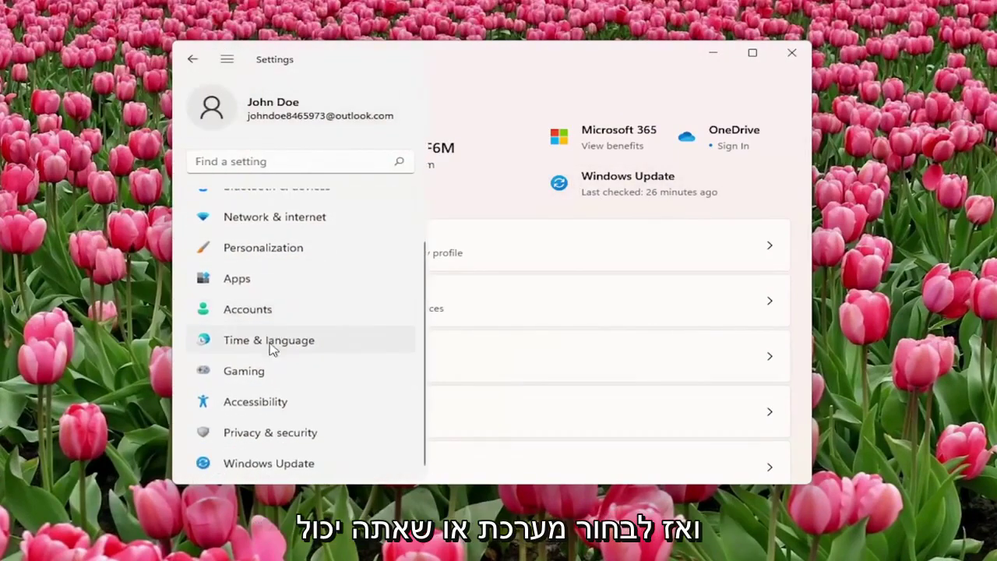
pyautogui.click(257, 465)
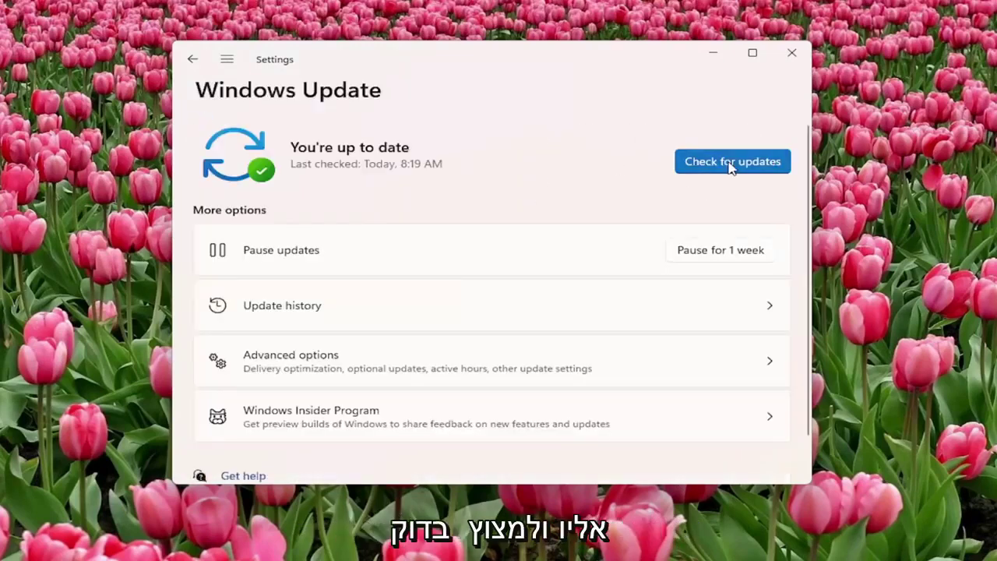
pyautogui.click(732, 162)
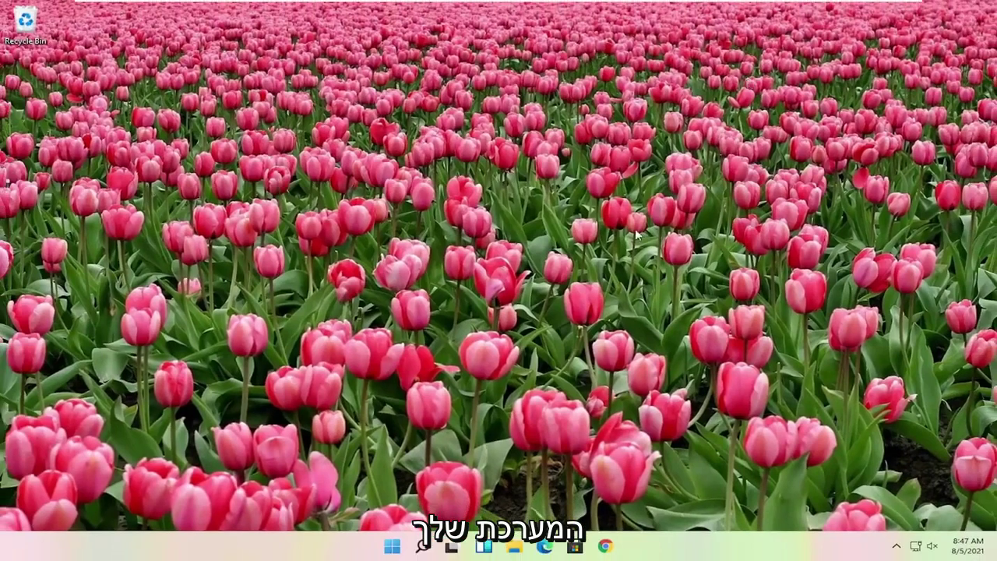
# - Reopen Task Manager and set up a new 'cmd' task with administrative privileges
pyautogui.rightClick(392, 547)
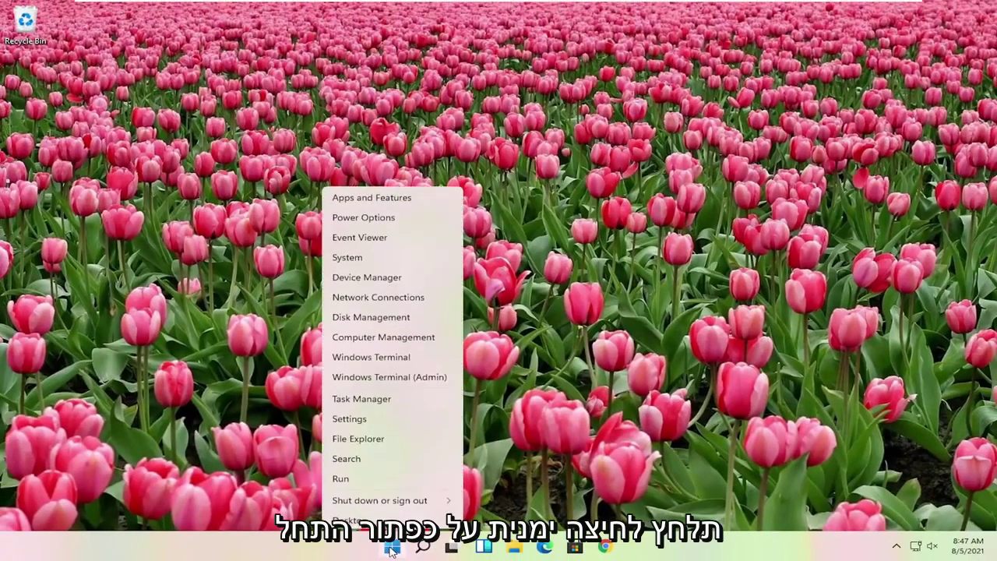
pyautogui.click(360, 396)
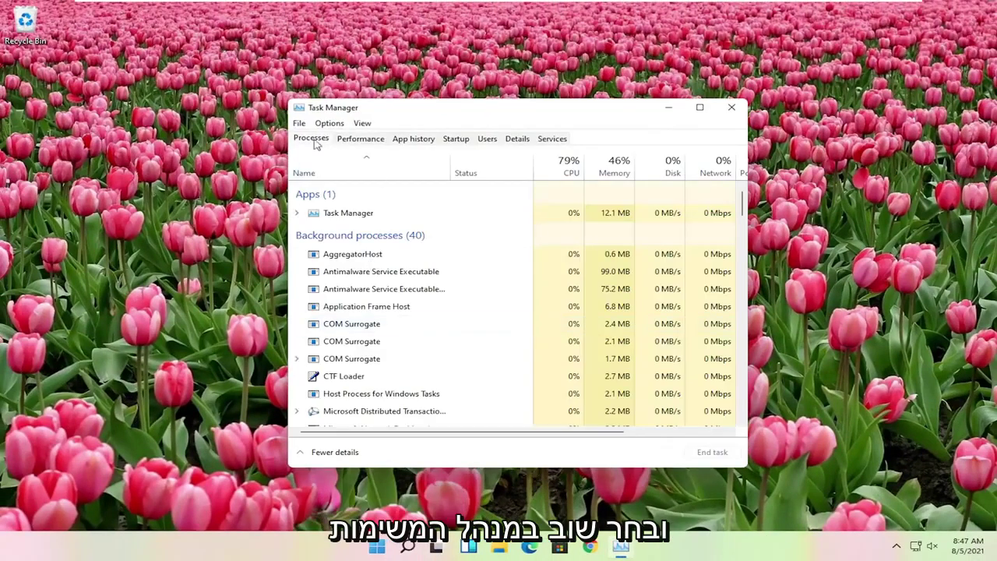
pyautogui.click(299, 125)
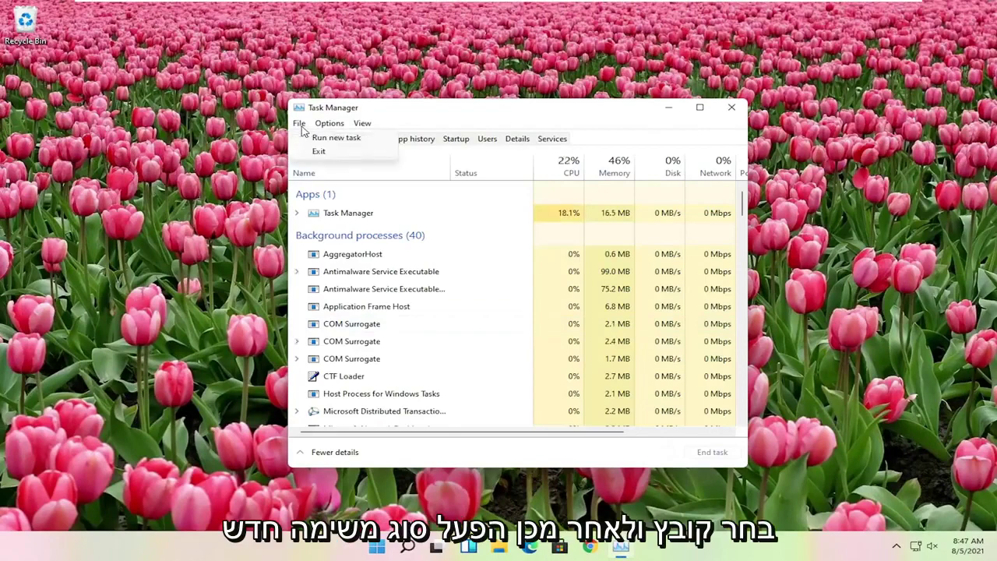
pyautogui.click(362, 140)
pyautogui.write('cmd')
pyautogui.click(346, 215)
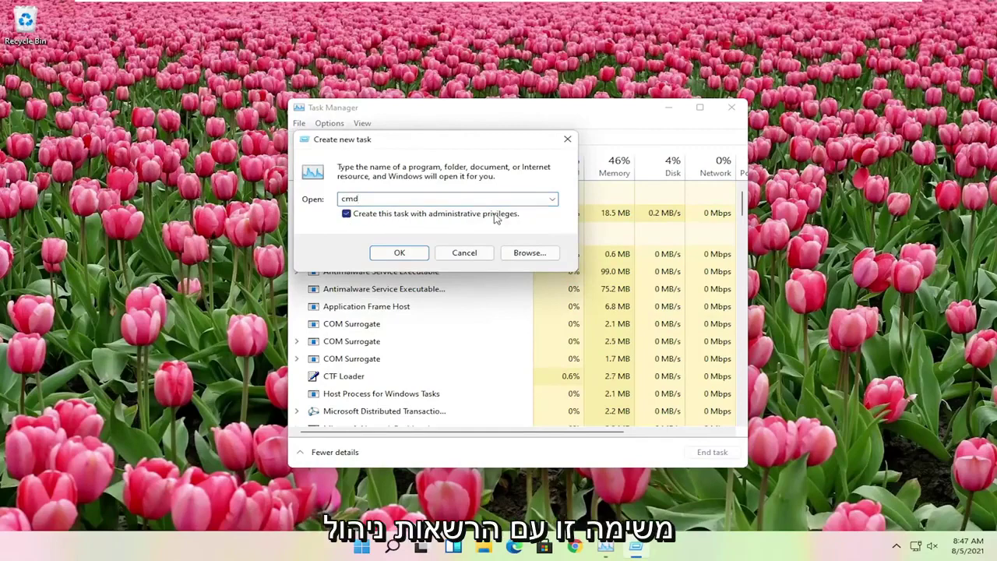
# - Launch the administrator Command Prompt and run 'sfc /scannow'
pyautogui.click(400, 253)
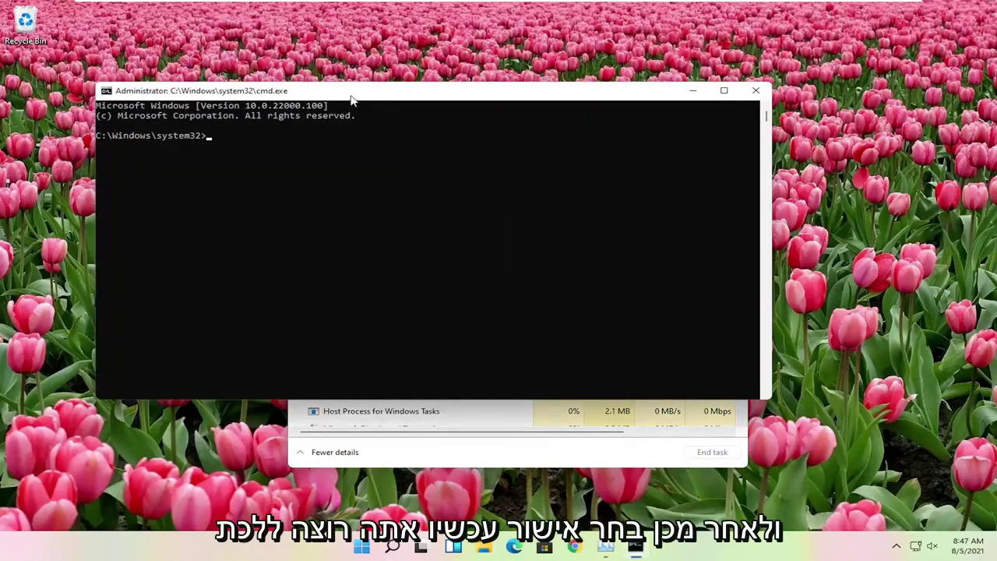
pyautogui.moveTo(366, 95); pyautogui.dragTo(436, 113)
pyautogui.write('sfc')
pyautogui.write(' /scannow')
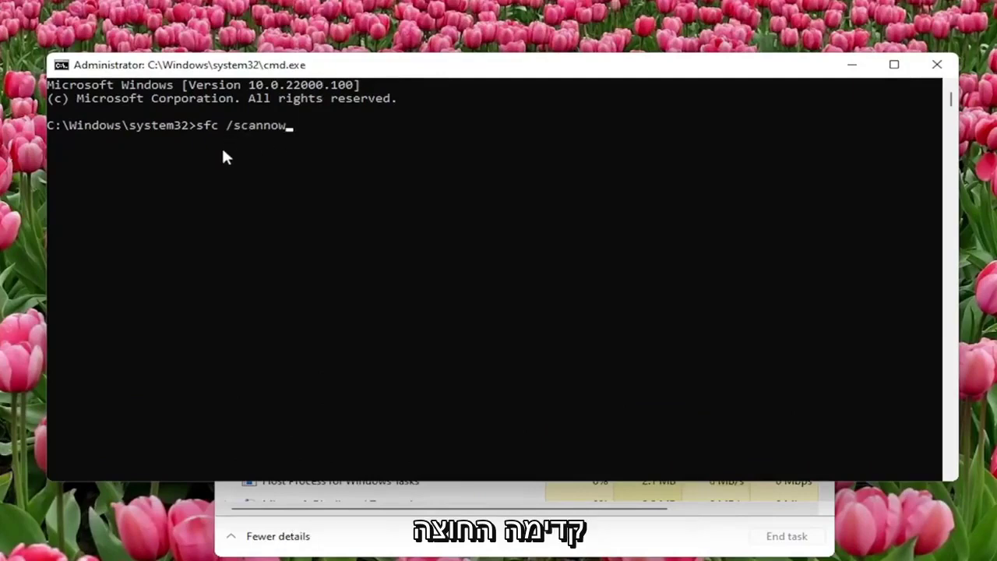
pyautogui.moveTo(242, 64); pyautogui.dragTo(264, 69)
pyautogui.press('Return')
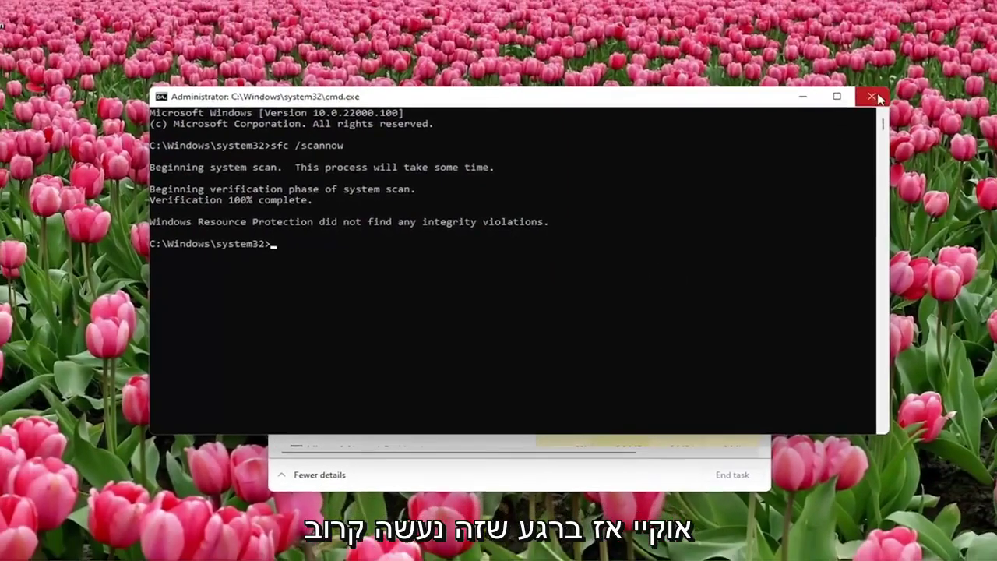
# - Close Command Prompt and Task Manager, then restart the PC
pyautogui.click(959, 70)
pyautogui.click(731, 107)
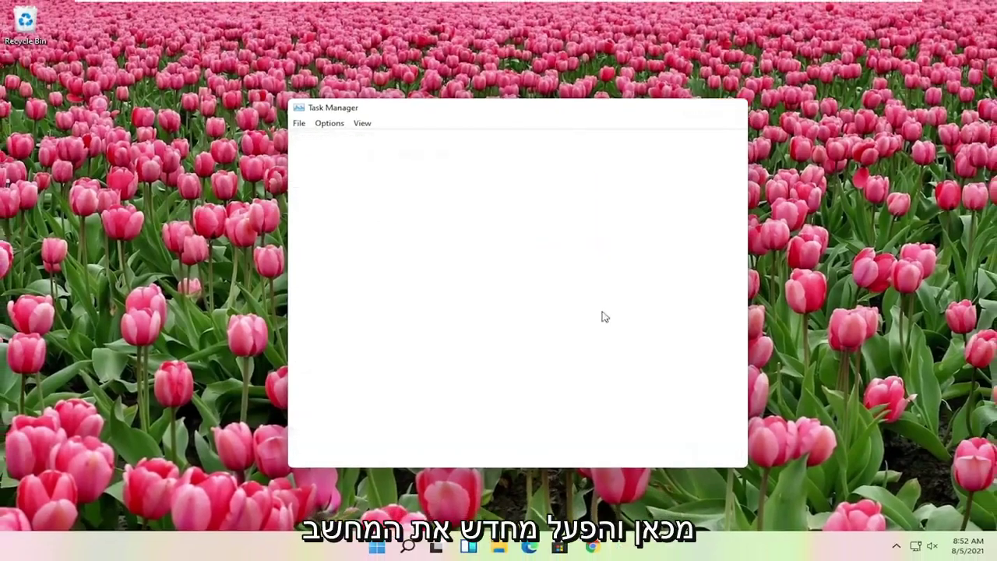
pyautogui.rightClick(391, 547)
pyautogui.moveTo(387, 496)
pyautogui.click(496, 516)
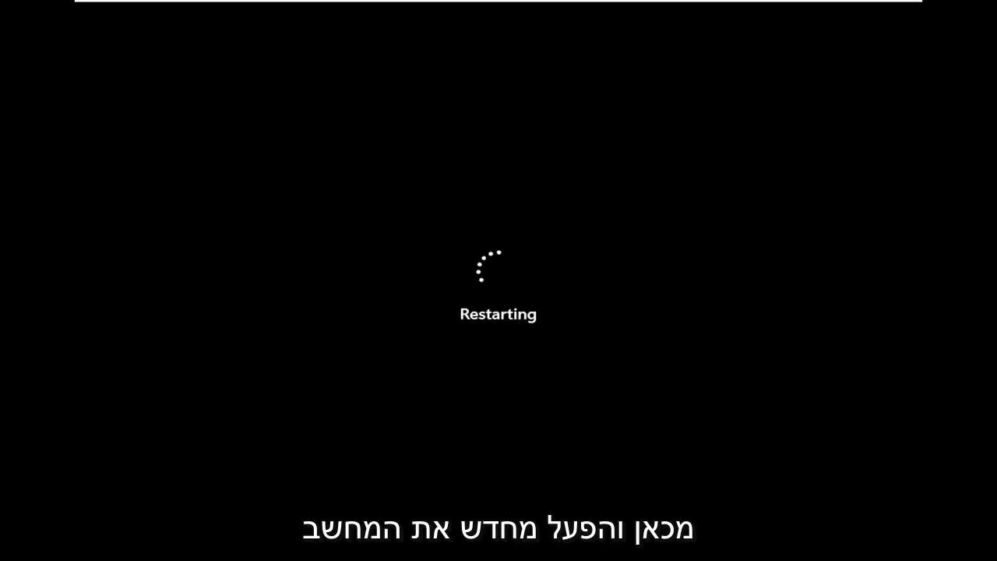